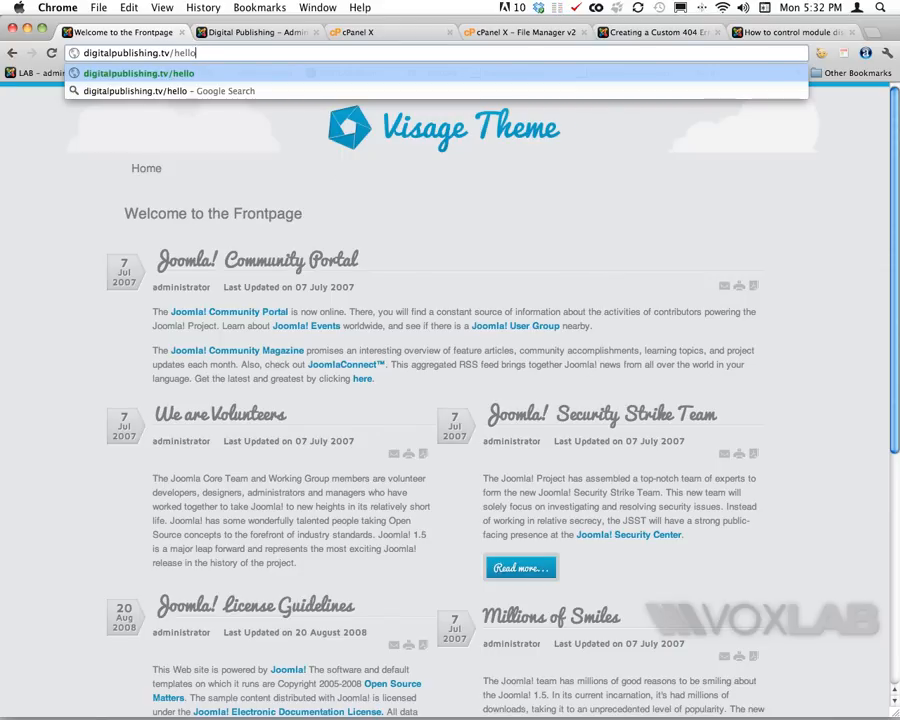
Step: Load digitalpublishing.tv/hello to view the site's default 404 error page, and return to the front page
key(Return)
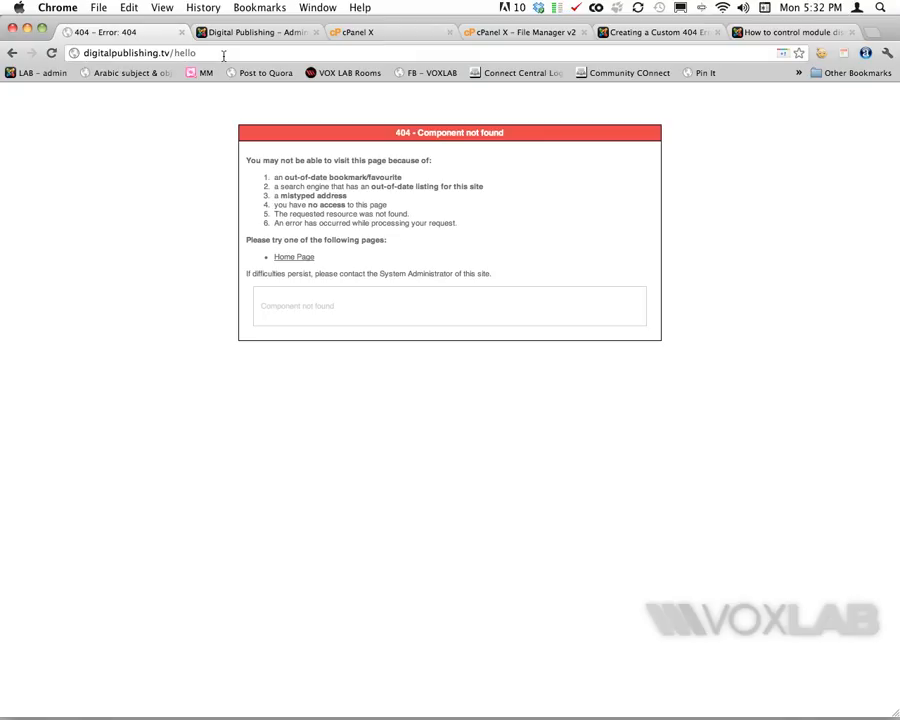
click(9, 57)
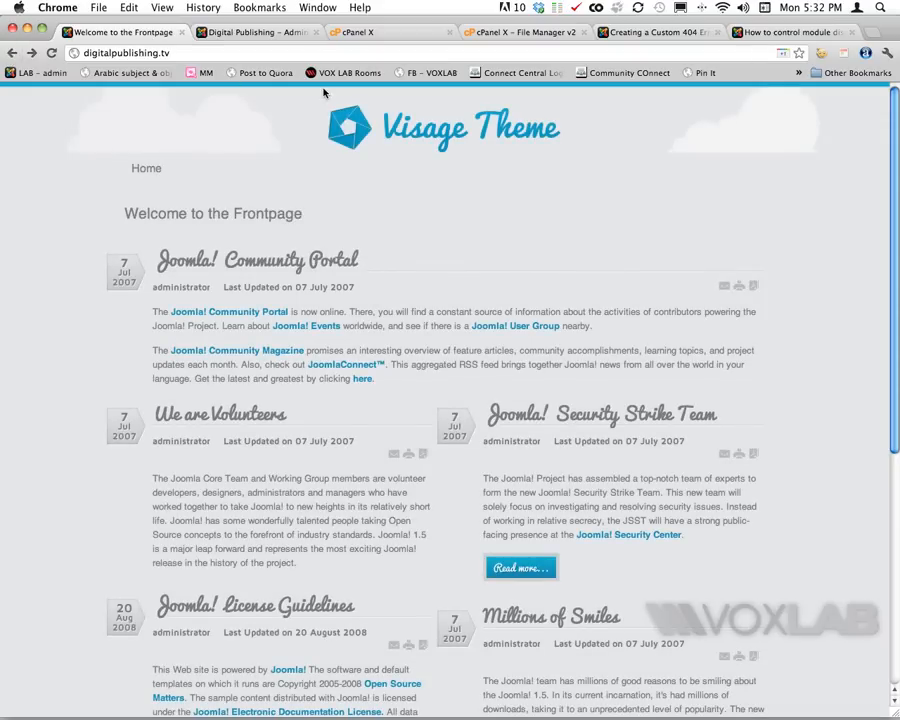
Step: Start a new article in the Digital Publishing administrator's Article Manager and title it "404-page-not-found"
click(254, 34)
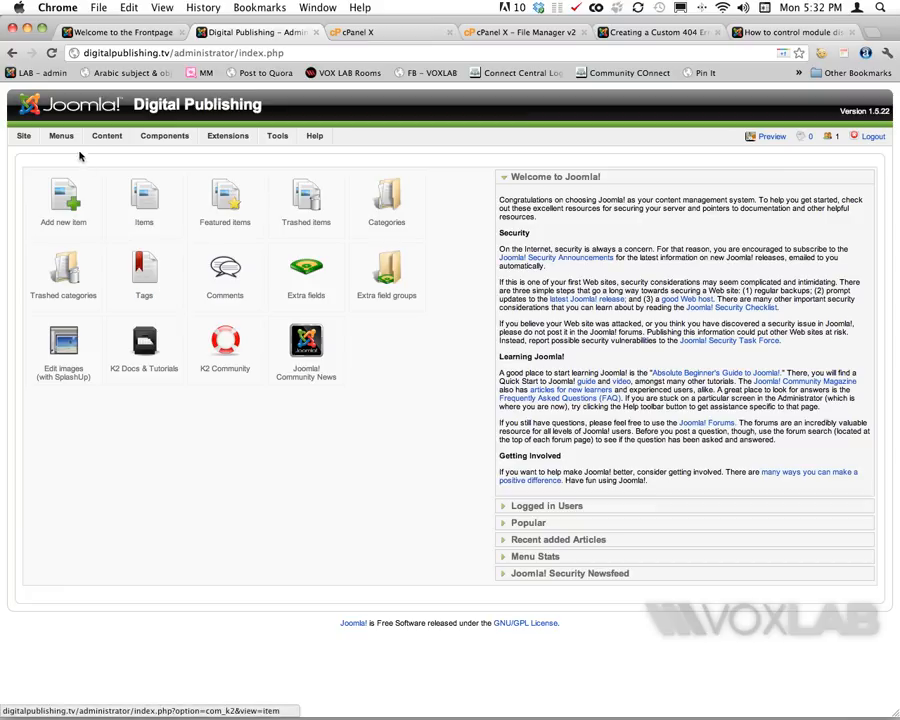
mouse_move(107, 137)
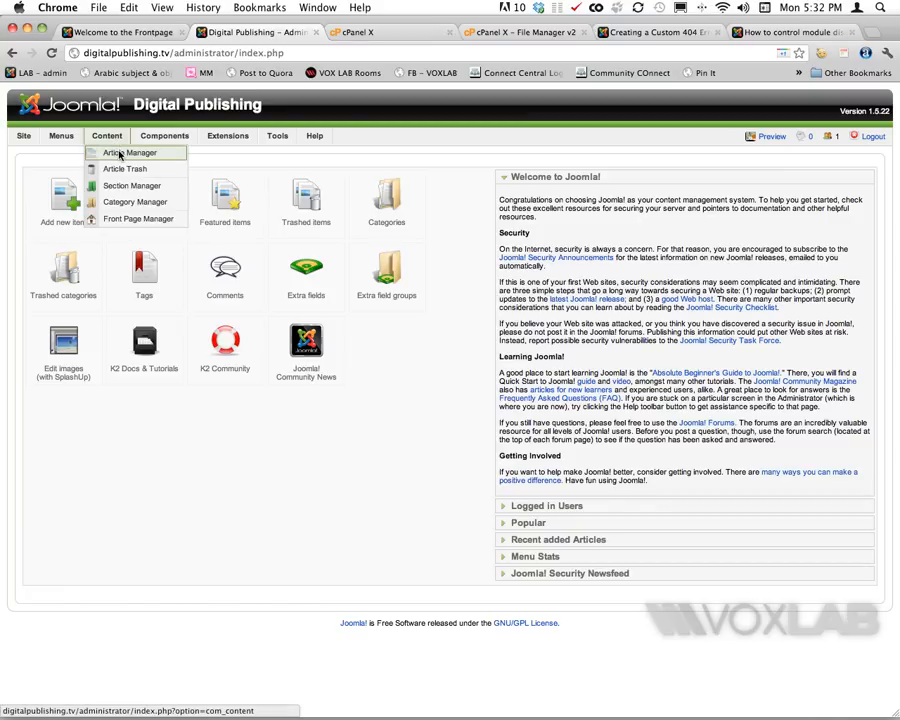
click(119, 154)
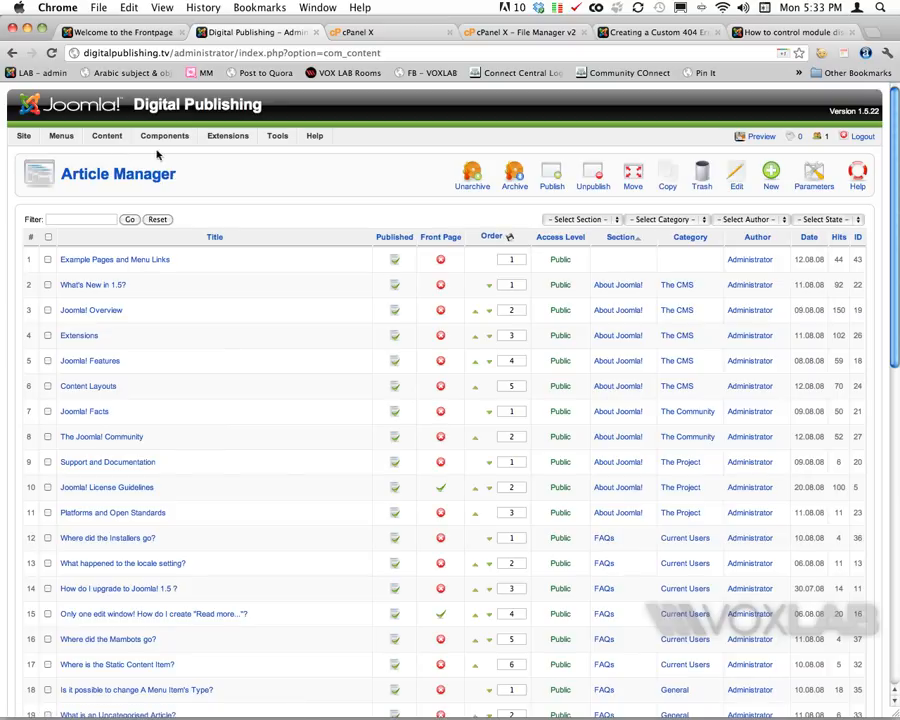
click(772, 189)
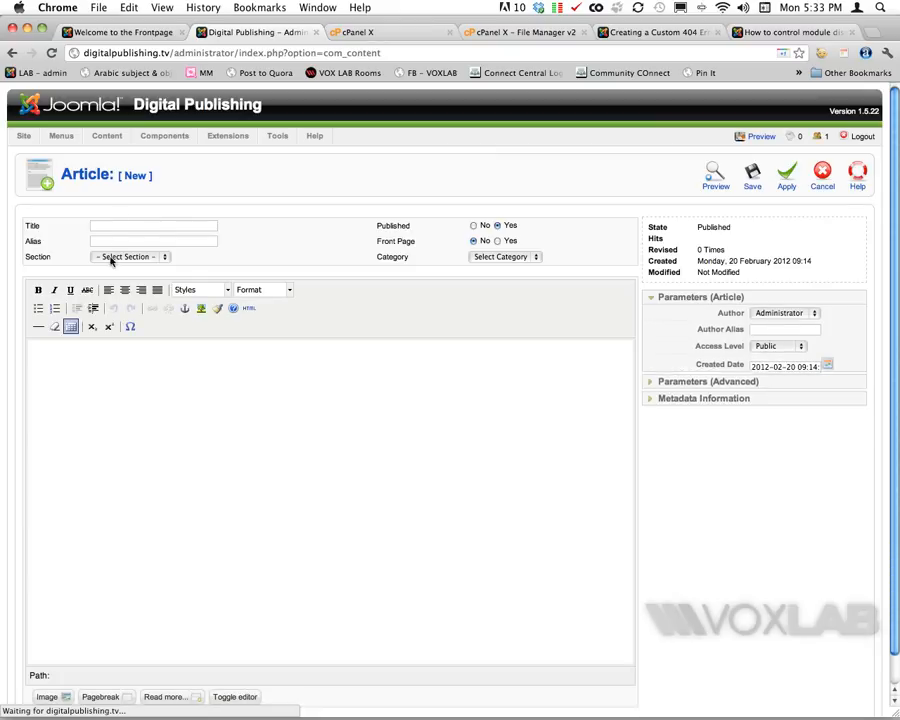
click(160, 227)
text(404-)
key(Down)
key(Return)
Step: Write the article text in two paragraphs: "The page you are looking for have been renamed." and "Please browse back to the home page."
click(82, 423)
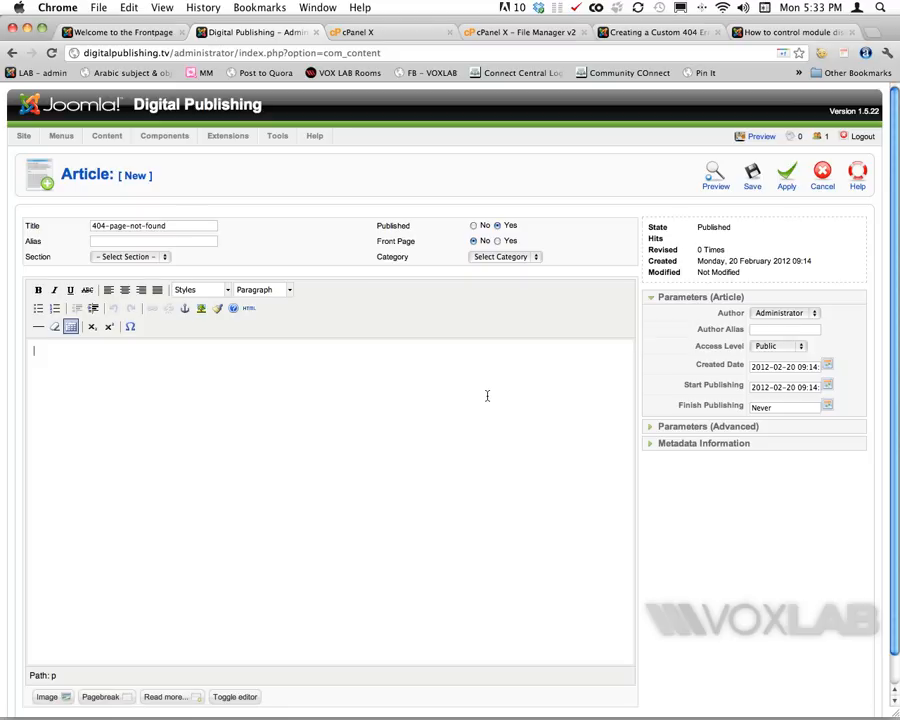
key(Return)
text(The page you are looking for have been renamed.)
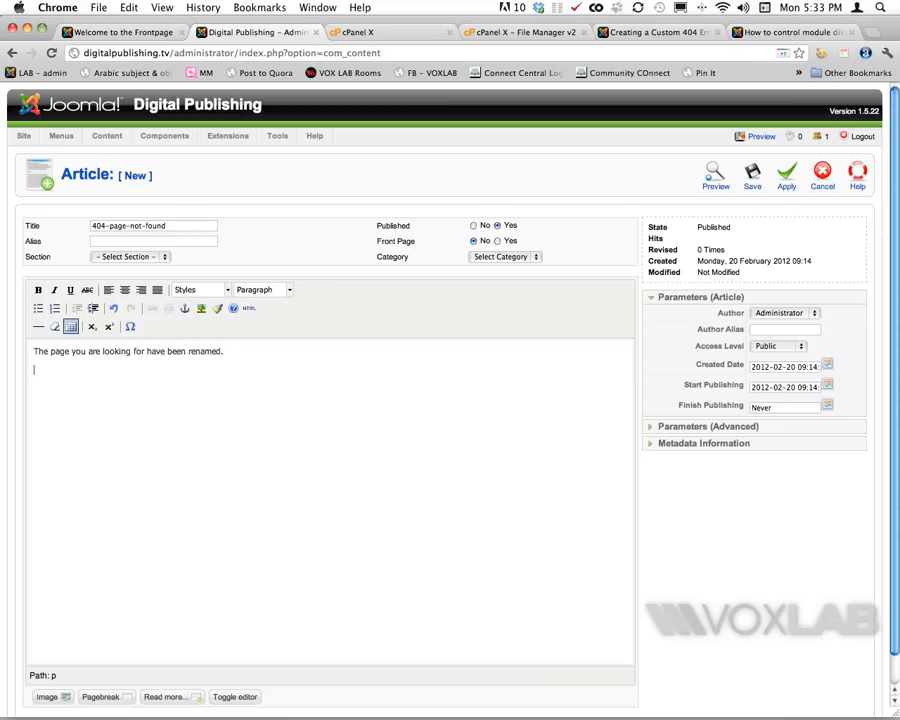
text(ase browse back to the home page.)
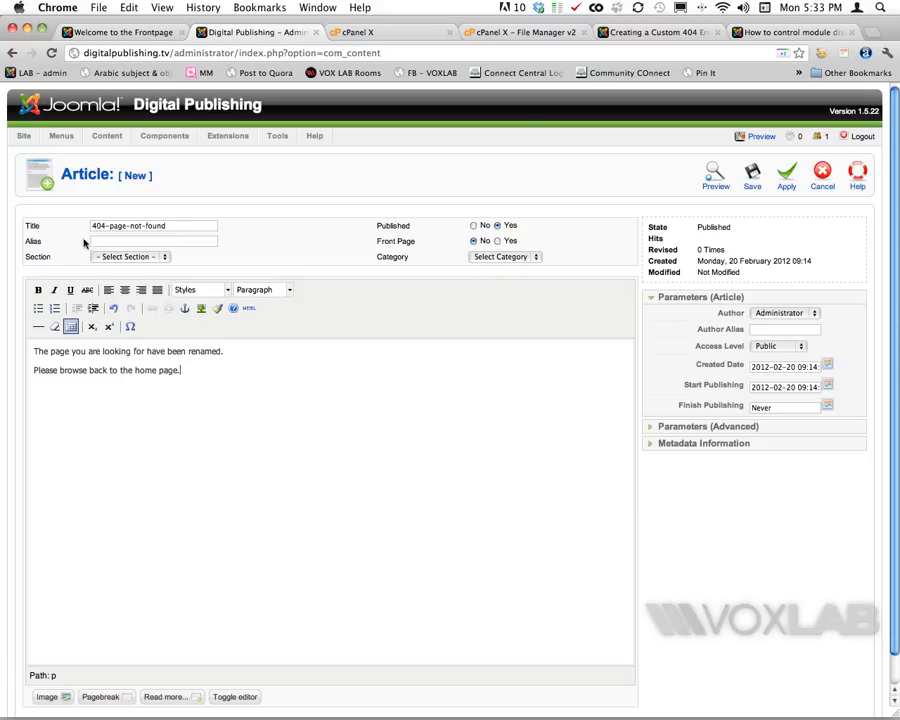
Step: Assign the article to the Uncategorised section and save it
click(123, 257)
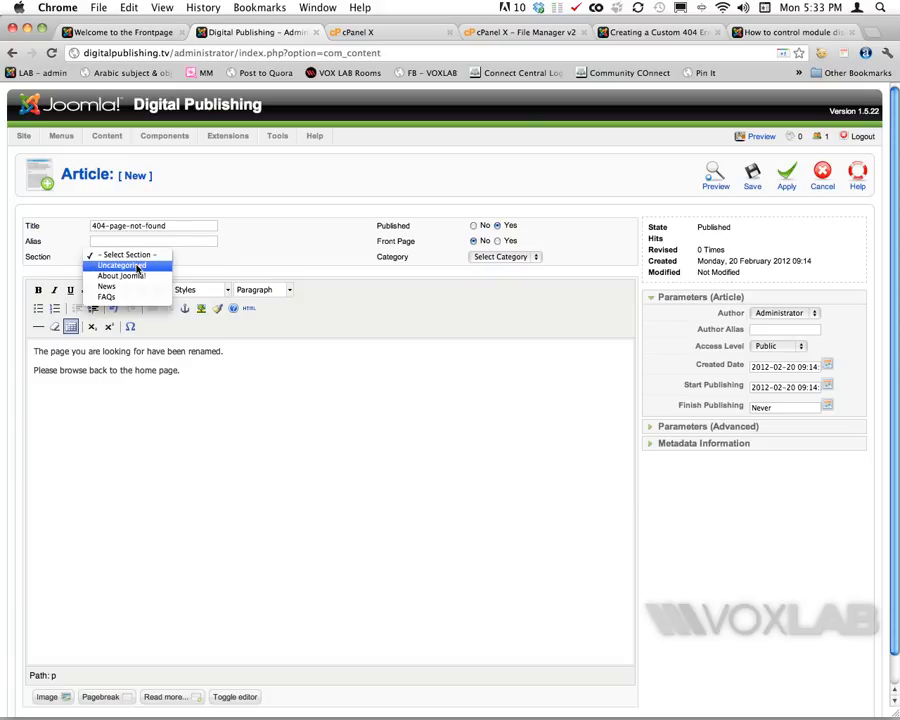
click(139, 266)
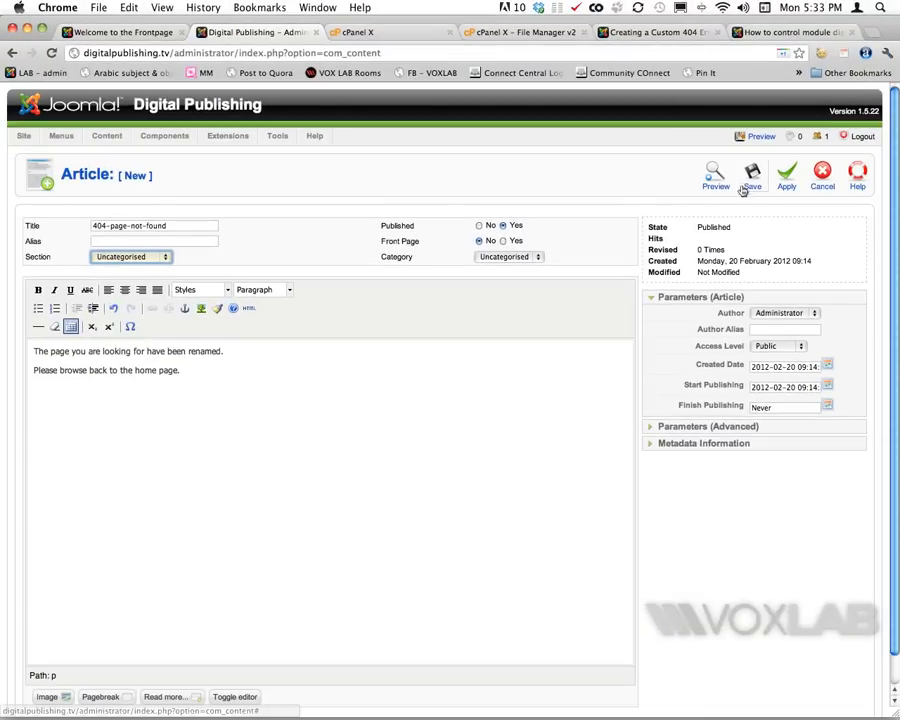
click(748, 185)
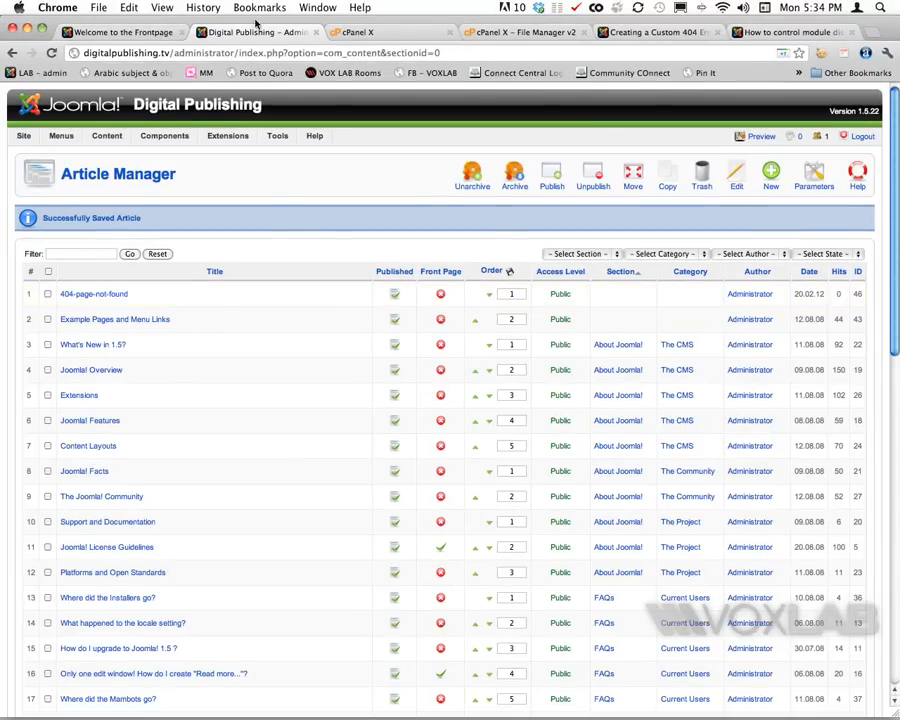
Step: Copy the link format index.php?option=com_content&view=article&id=xx from the Joomla documentation on linking to articles without a menu item
click(776, 32)
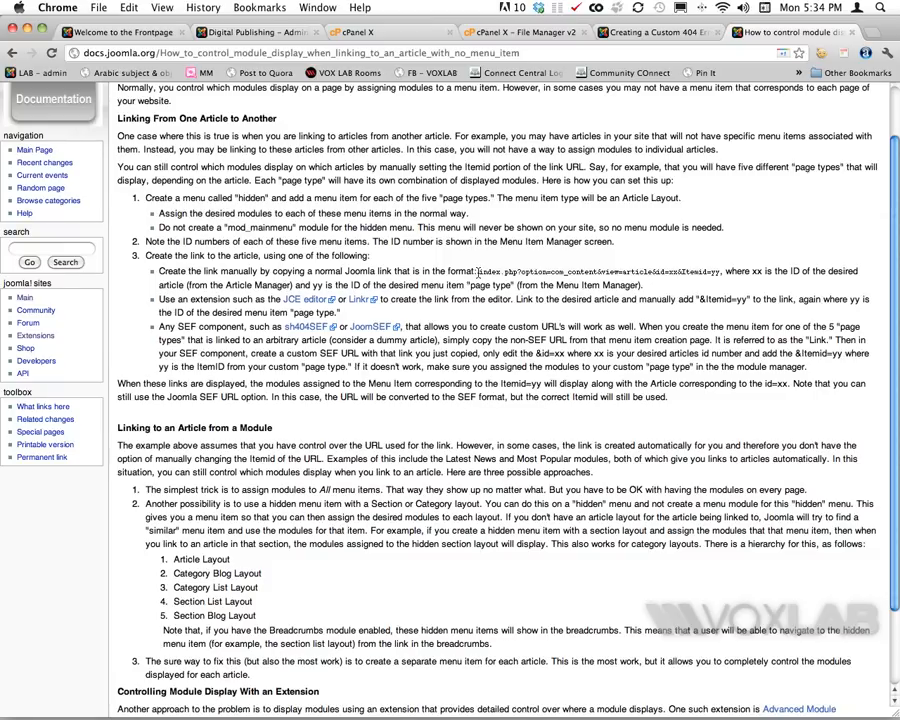
drag(478, 271, 680, 272)
key(super+c)
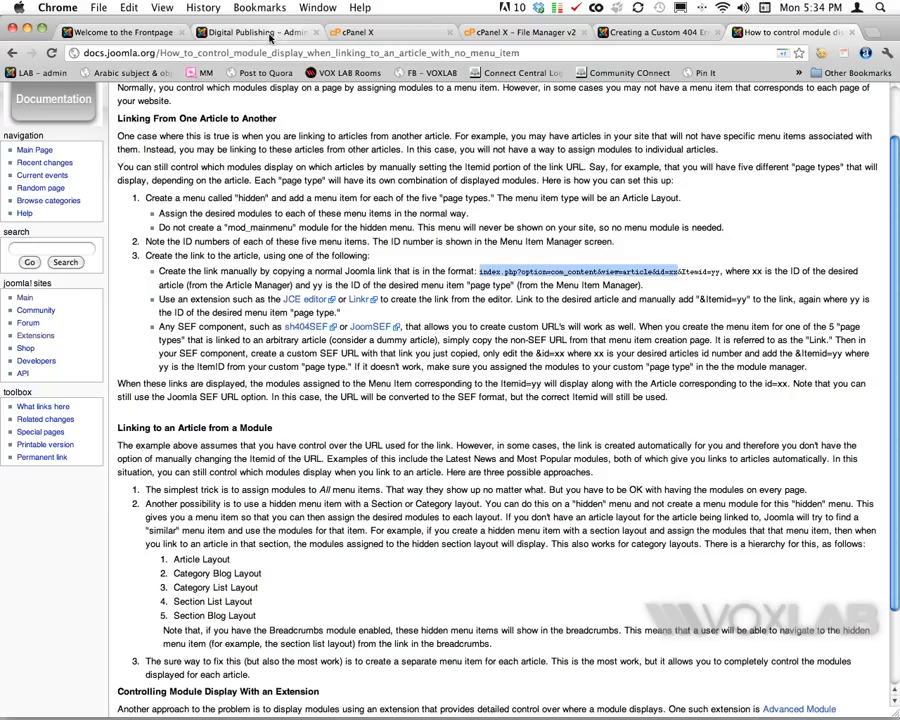
Step: Look up the new article's ID and open digitalpublishing.tv/index.php?option=com_content&view=article&id=46 on the live site
click(268, 33)
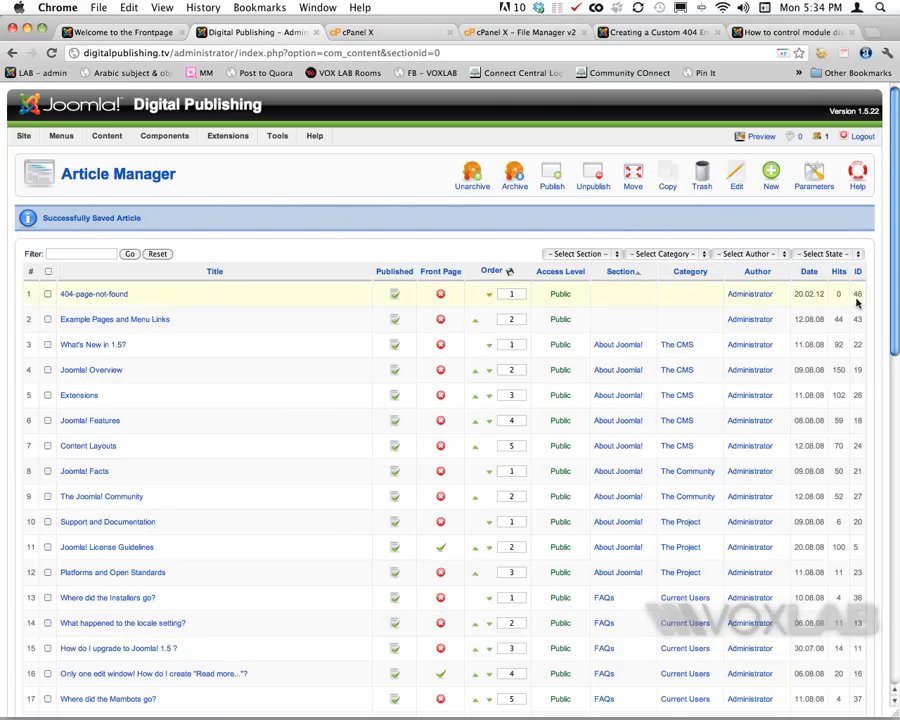
click(123, 31)
click(217, 55)
click(217, 55)
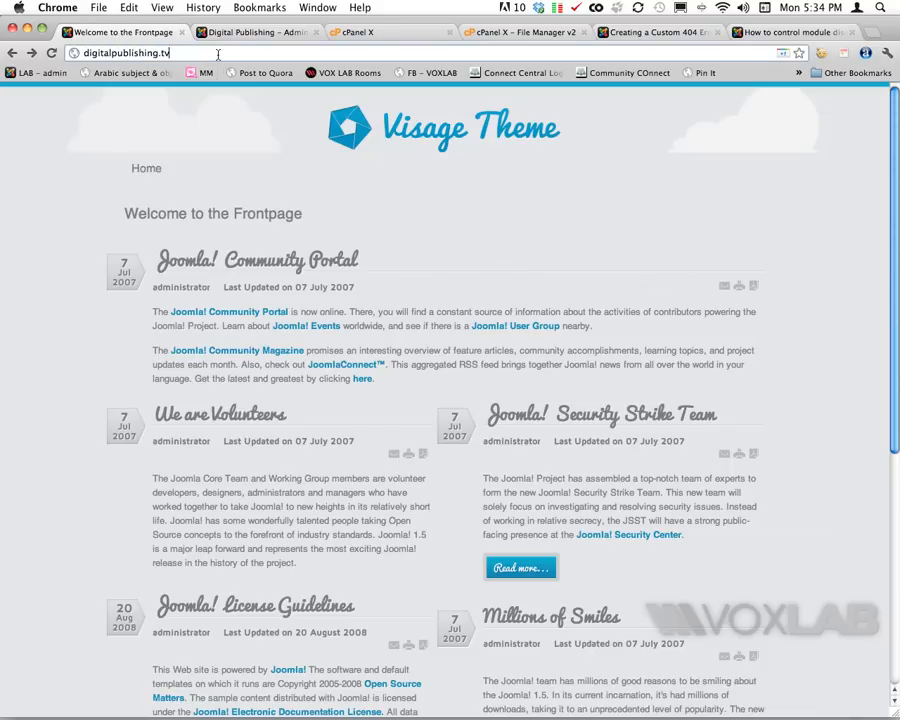
text(/)
key(super+v)
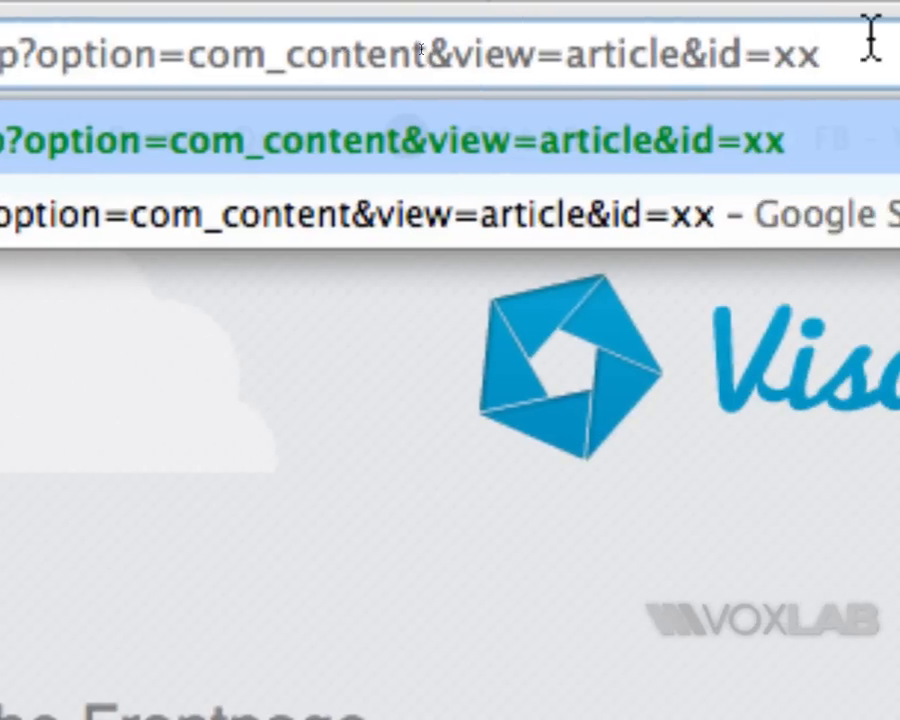
key(BackSpace)
key(BackSpace)
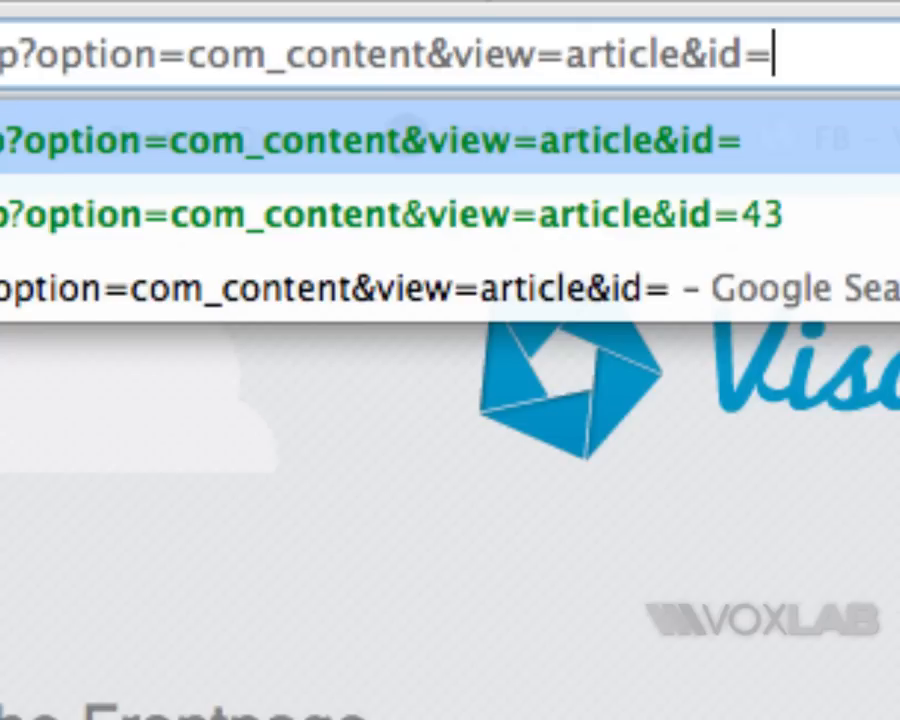
text(46)
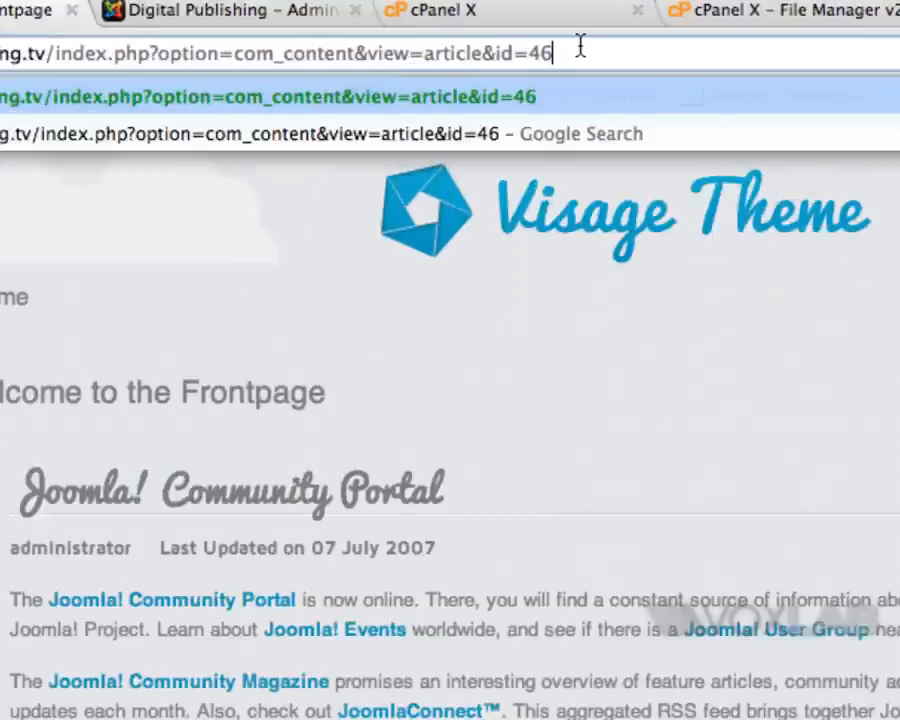
key(Return)
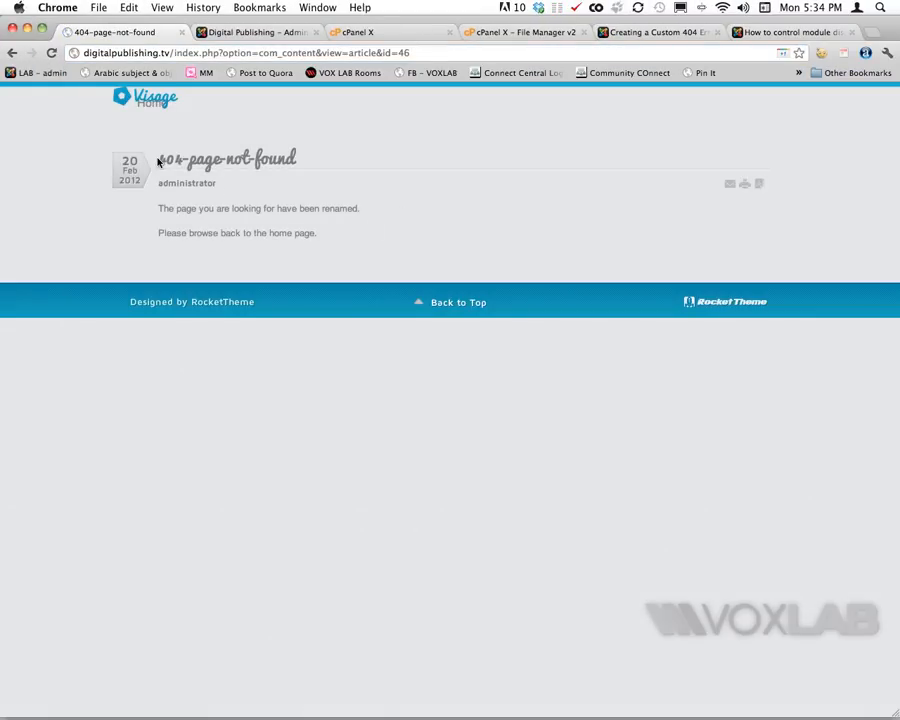
Step: Review the live article's title, text and address, and consult the Joomla documentation page "Creating a Custom 404 Error Page"
drag(159, 160, 394, 161)
drag(337, 248, 157, 209)
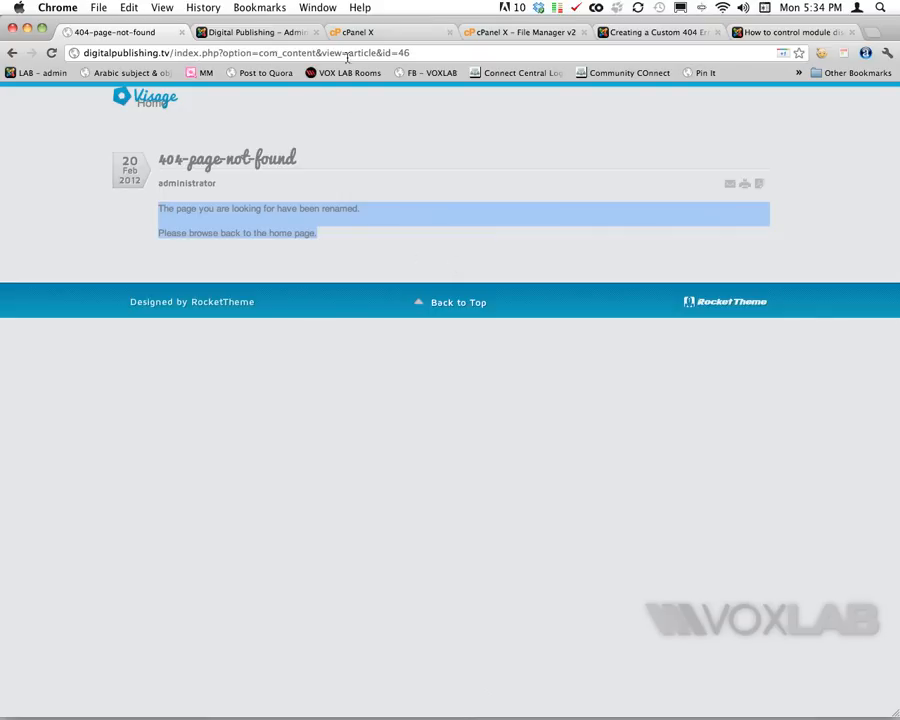
drag(410, 53, 3, 50)
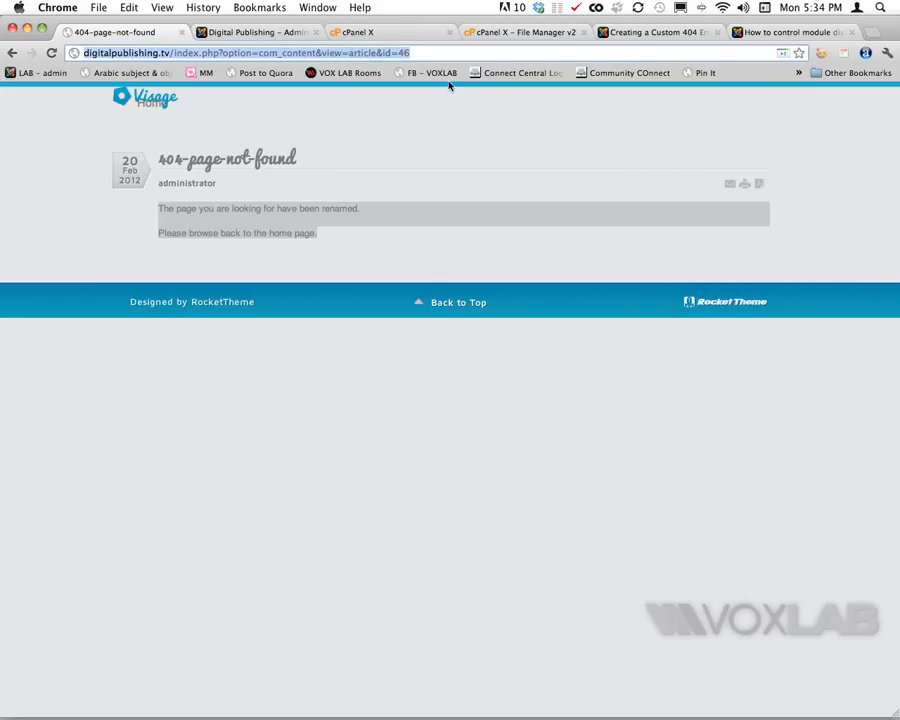
click(629, 33)
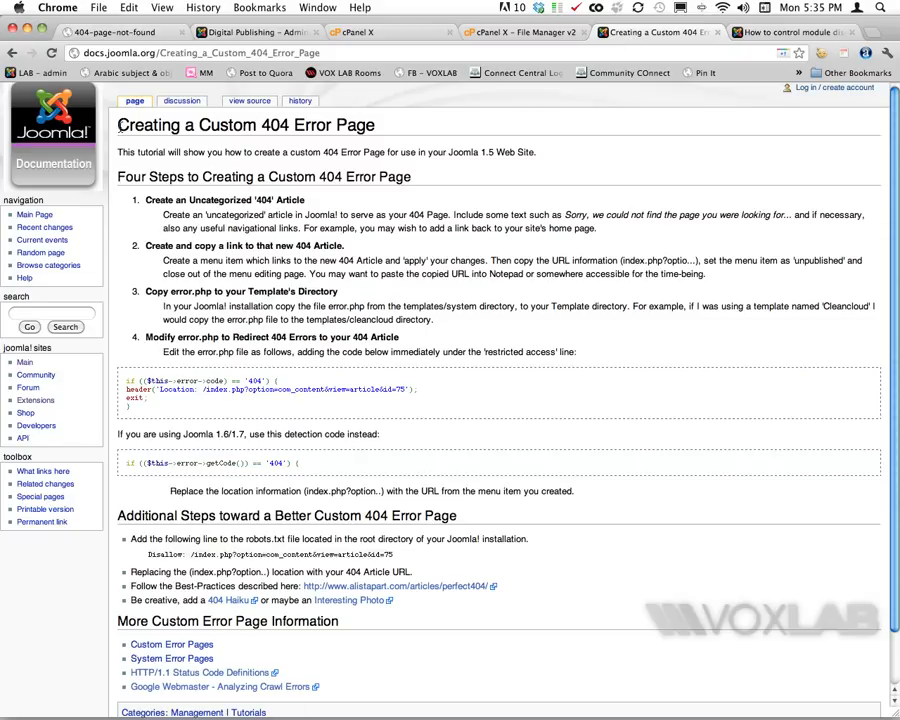
drag(117, 125, 379, 128)
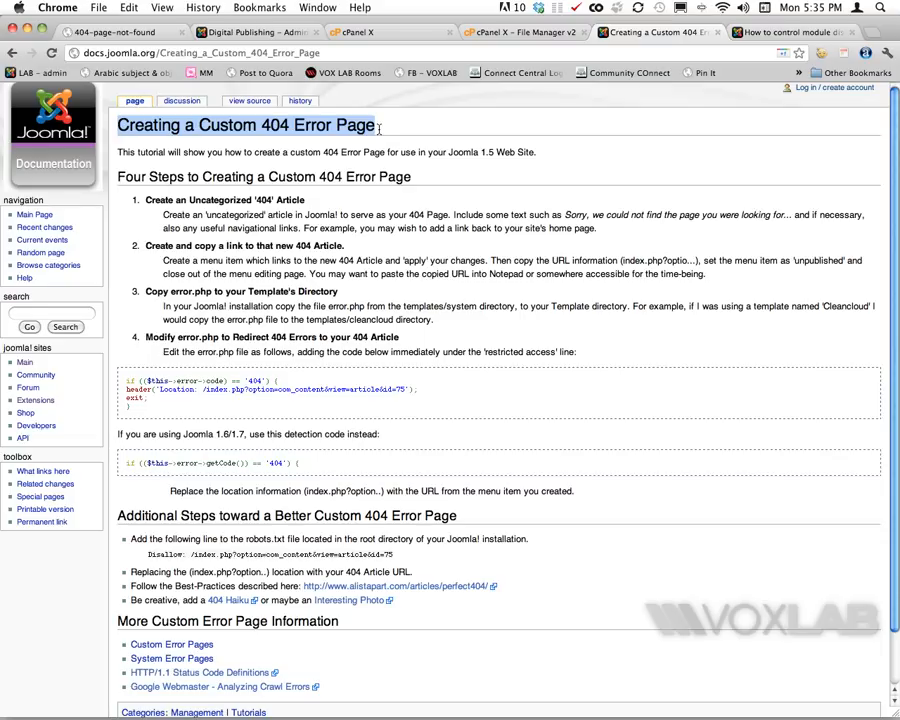
Step: In the cPanel File Manager, copy error.php from public_html/templates/system into public_html/templates/rt_visage_j15
click(538, 33)
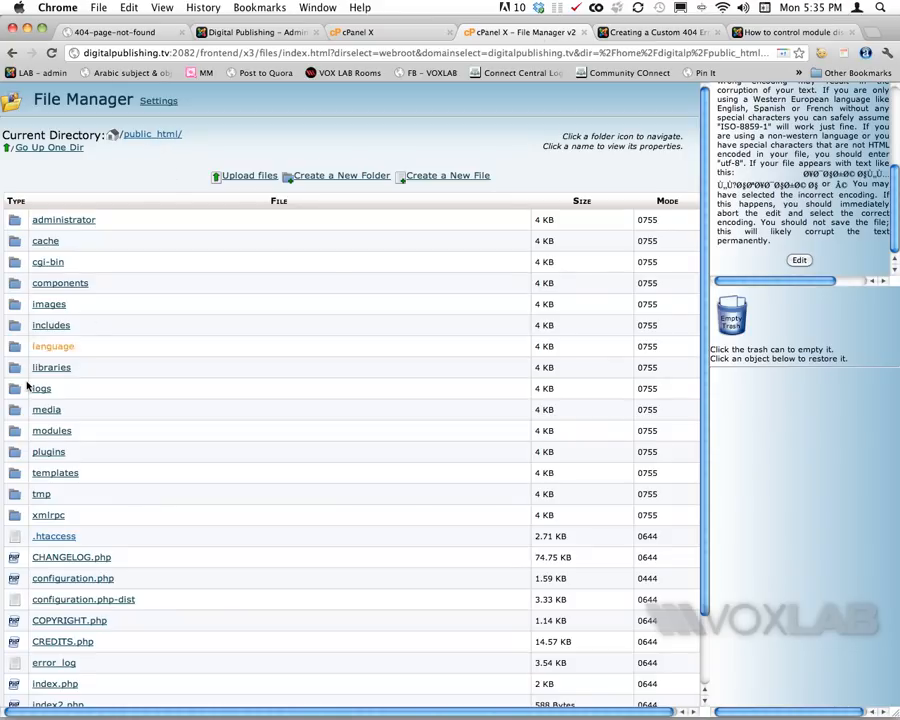
click(13, 477)
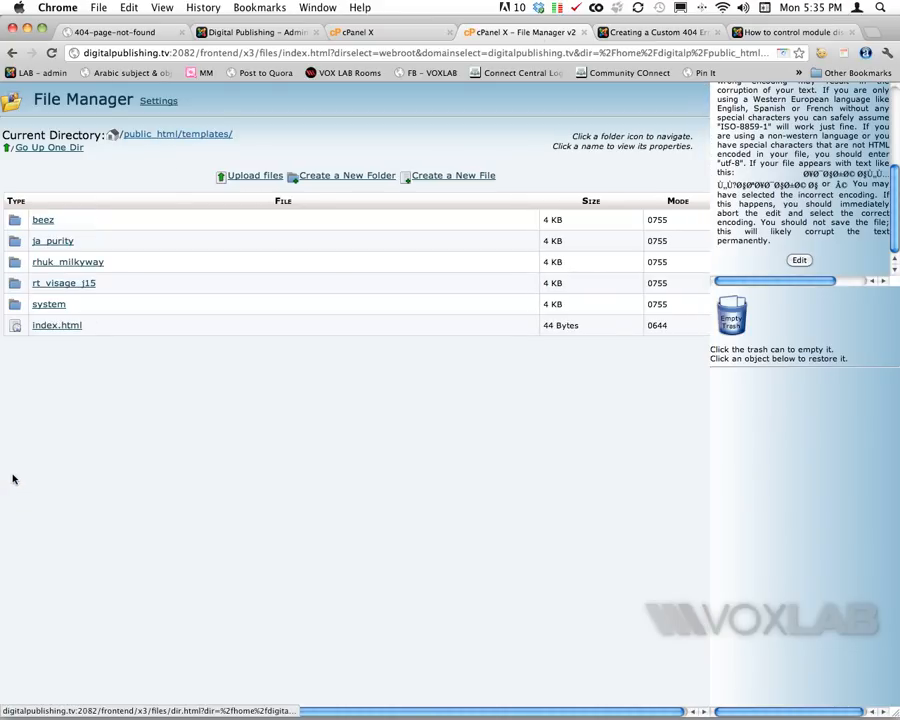
click(15, 309)
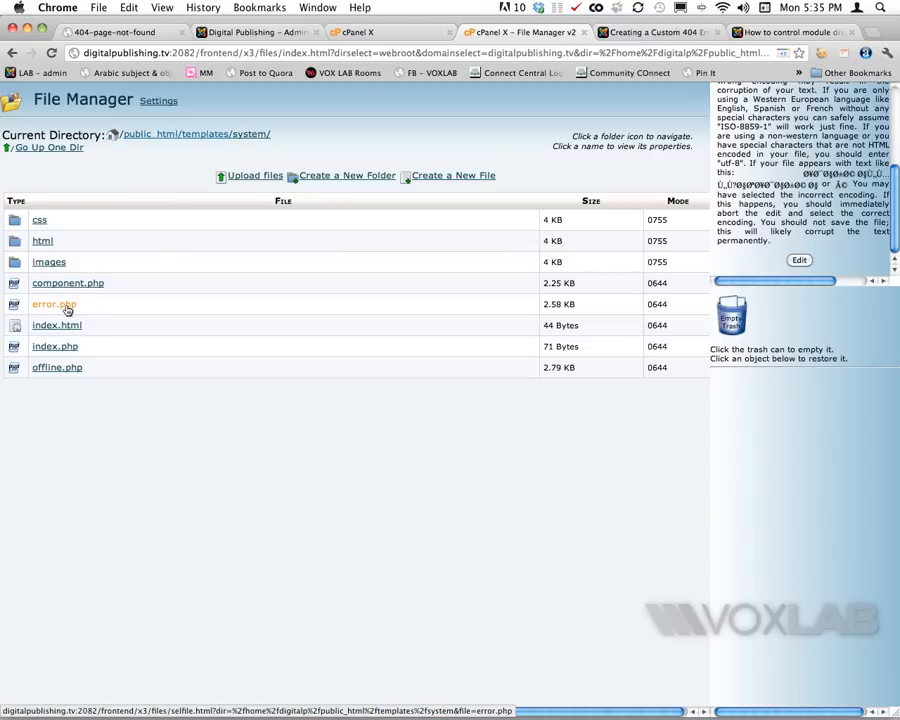
click(55, 304)
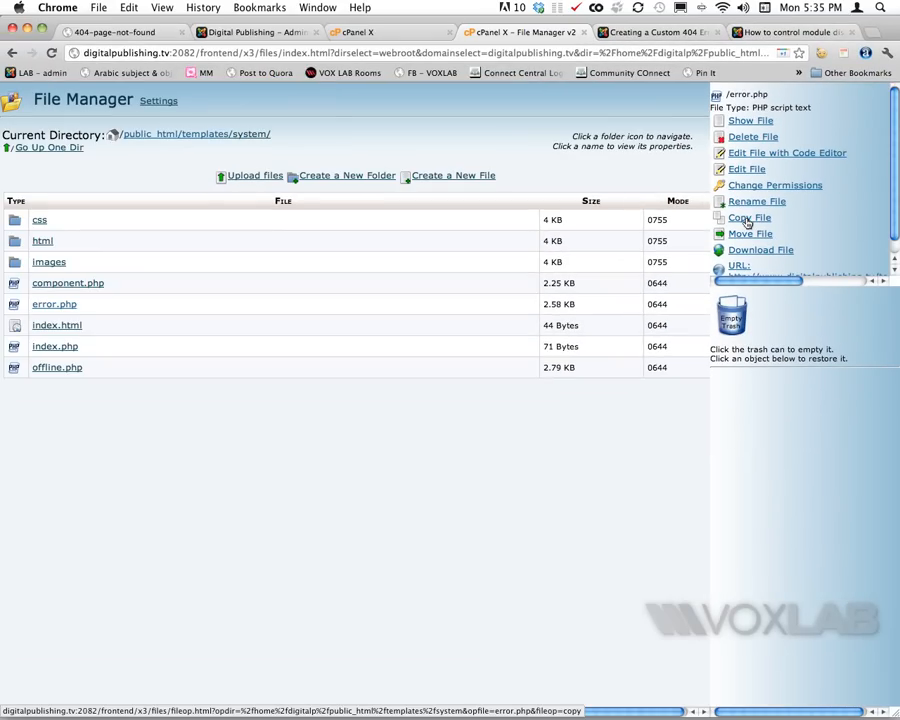
click(748, 219)
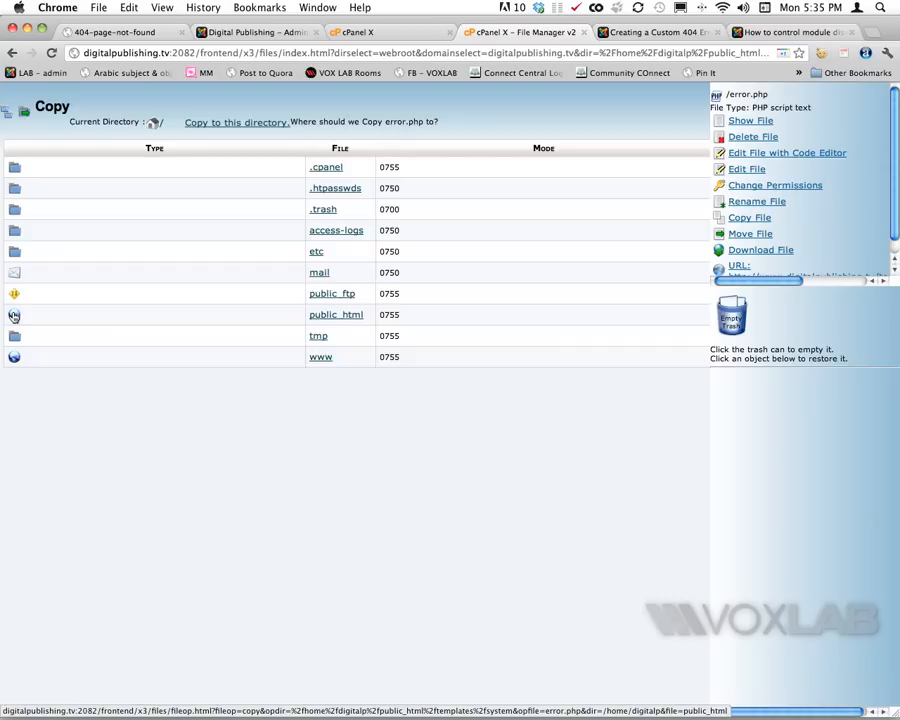
click(14, 315)
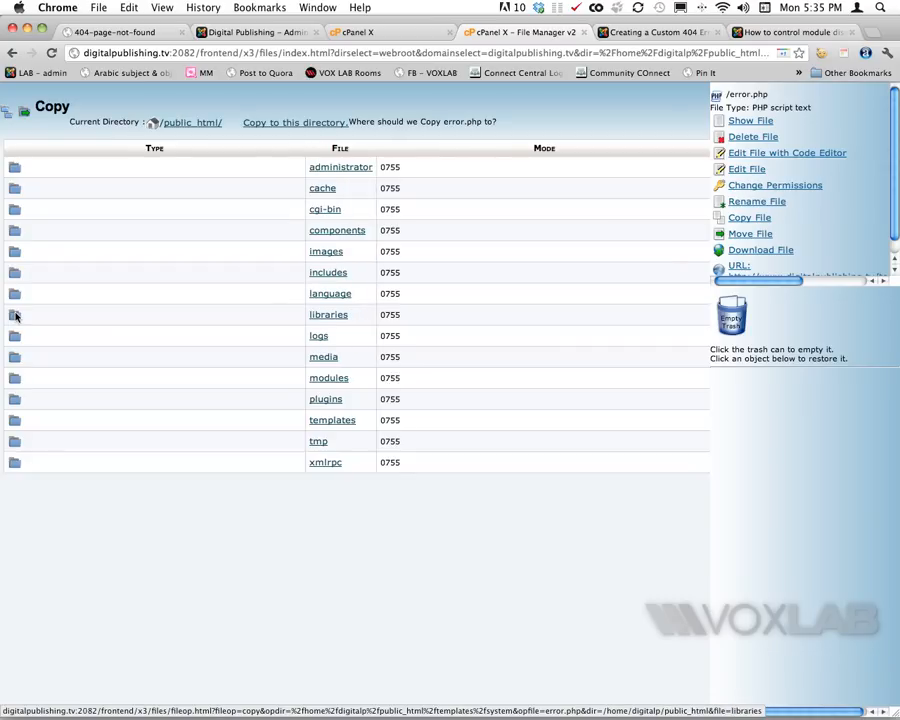
click(14, 422)
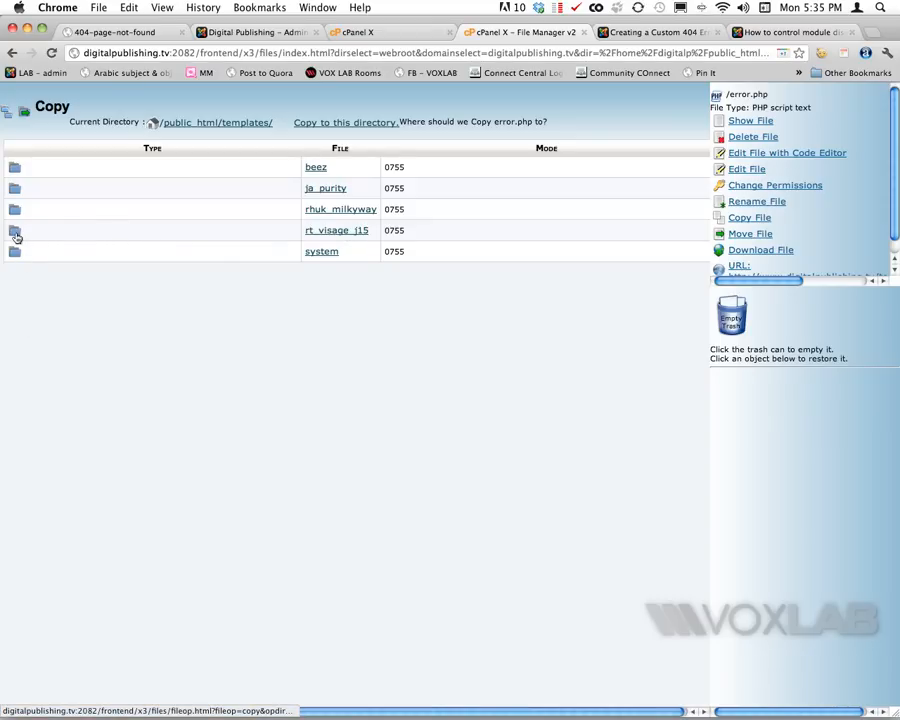
click(335, 233)
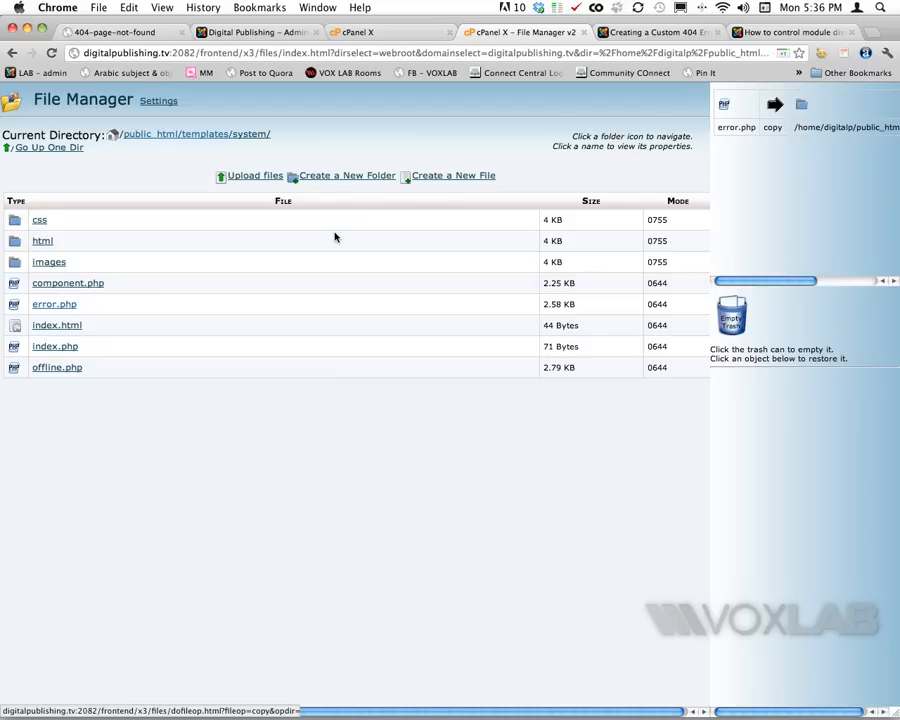
Step: Open error.php from public_html/templates/rt_visage_j15 in the code editor with utf-8 encoding
click(217, 139)
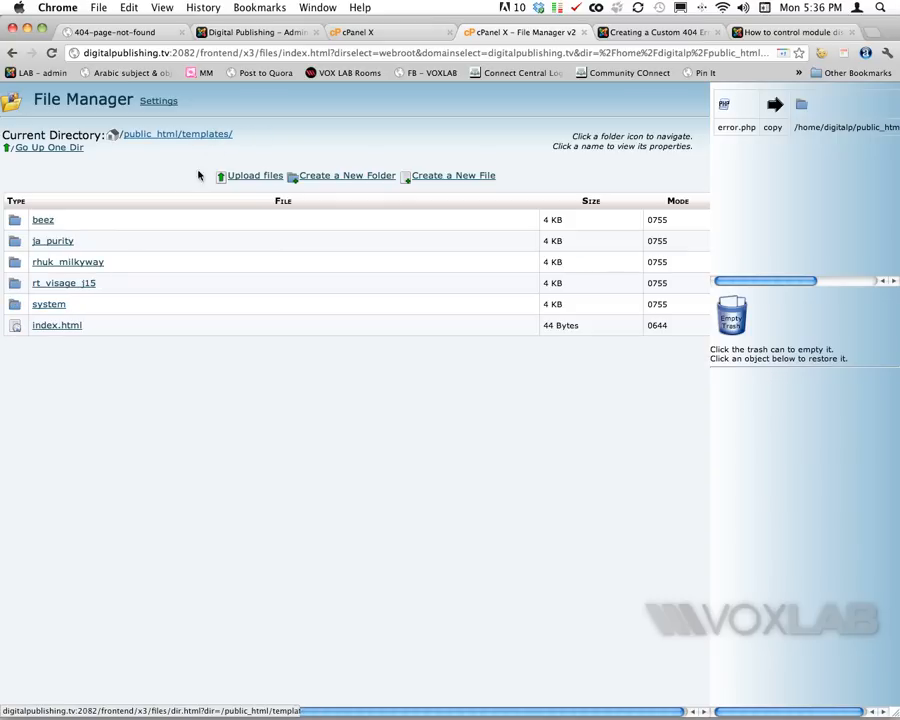
click(15, 283)
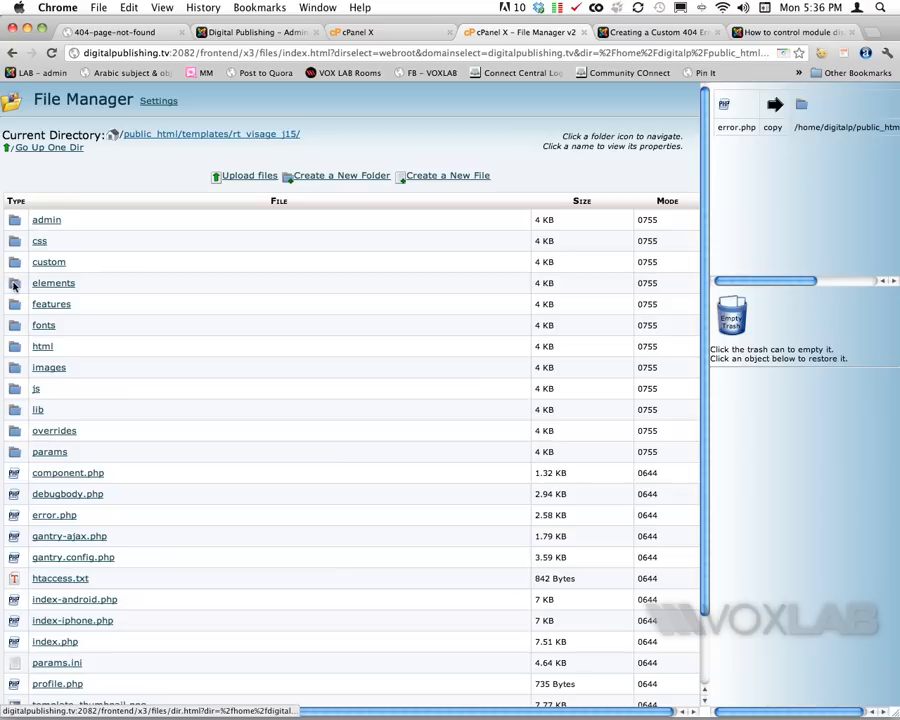
click(58, 516)
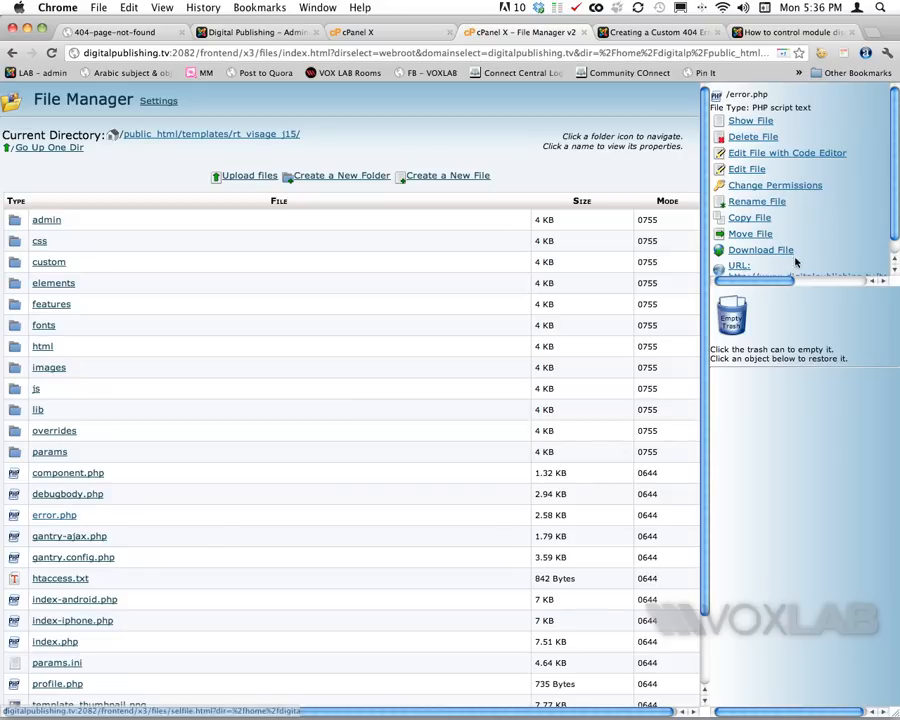
click(808, 153)
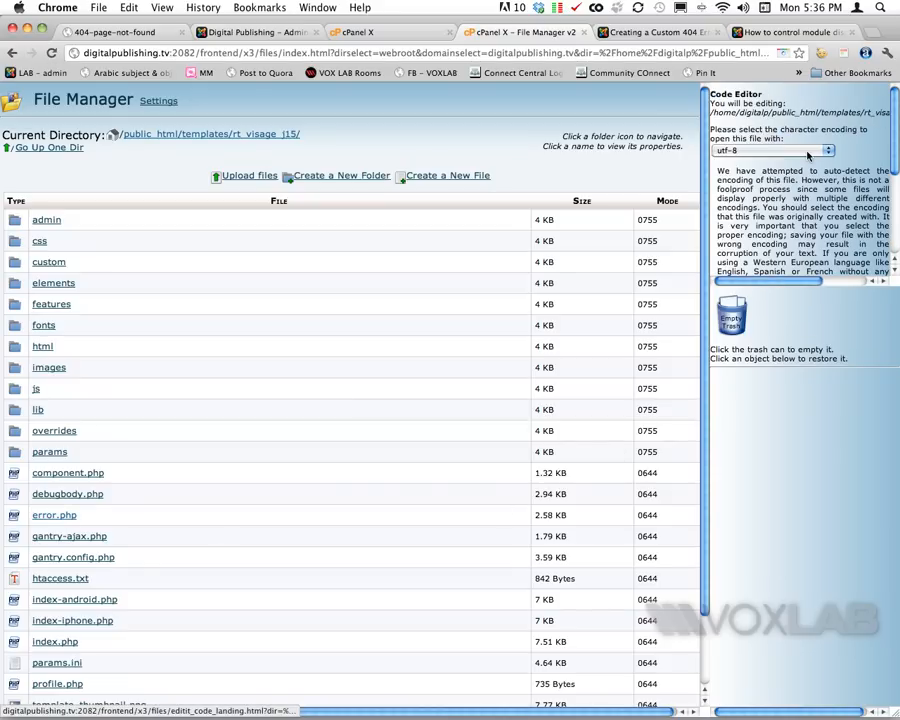
scroll(800, 230, down, 5)
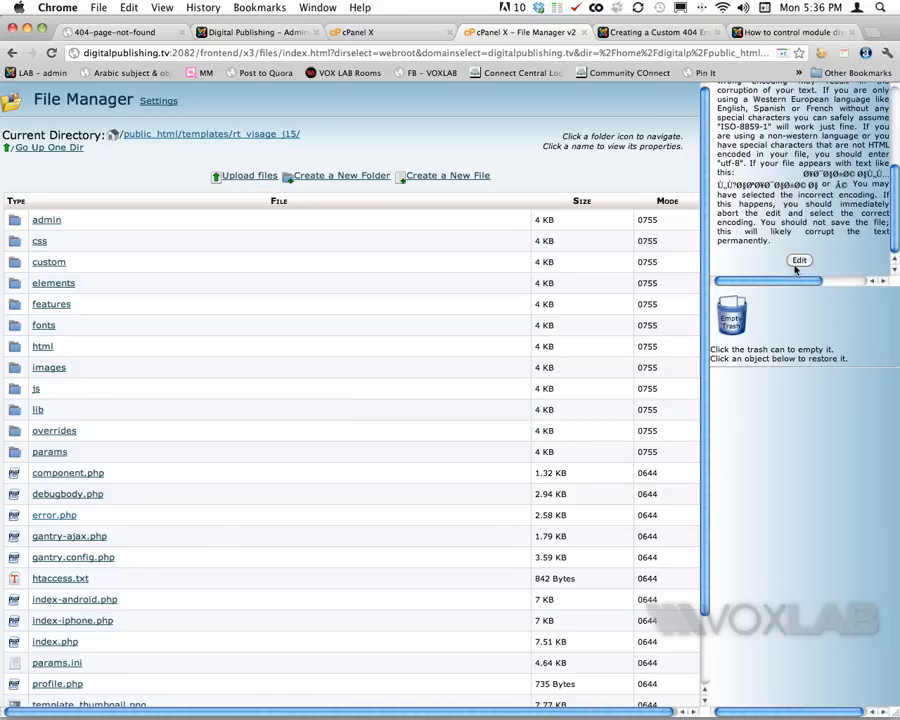
click(797, 263)
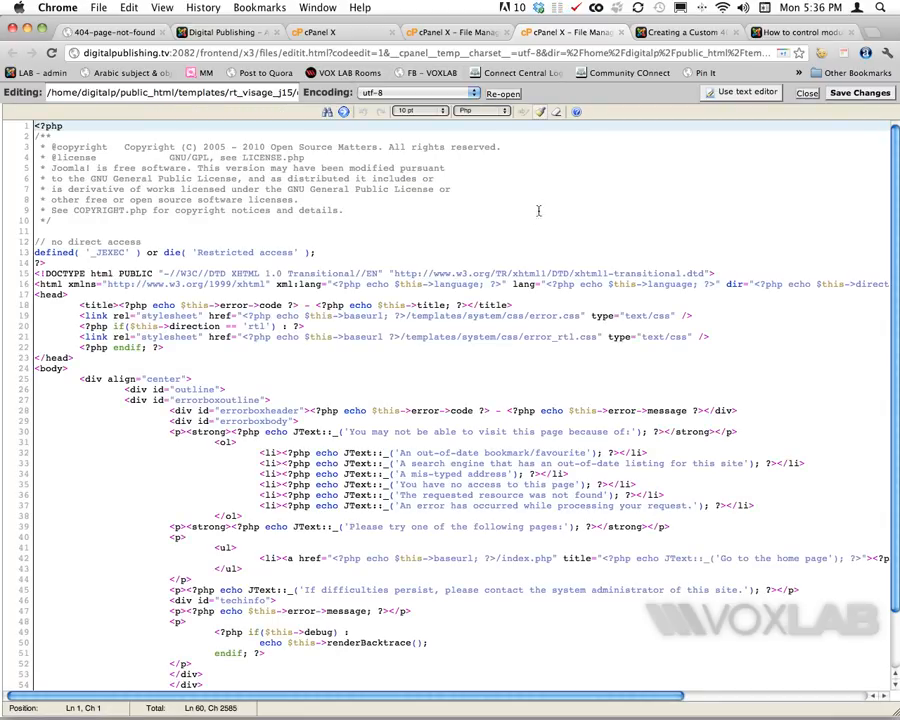
Step: Copy the Joomla 1.5 404 redirect code from the "Creating a Custom 404 Error Page" documentation and insert it below the 'Restricted access' line in error.php
click(679, 32)
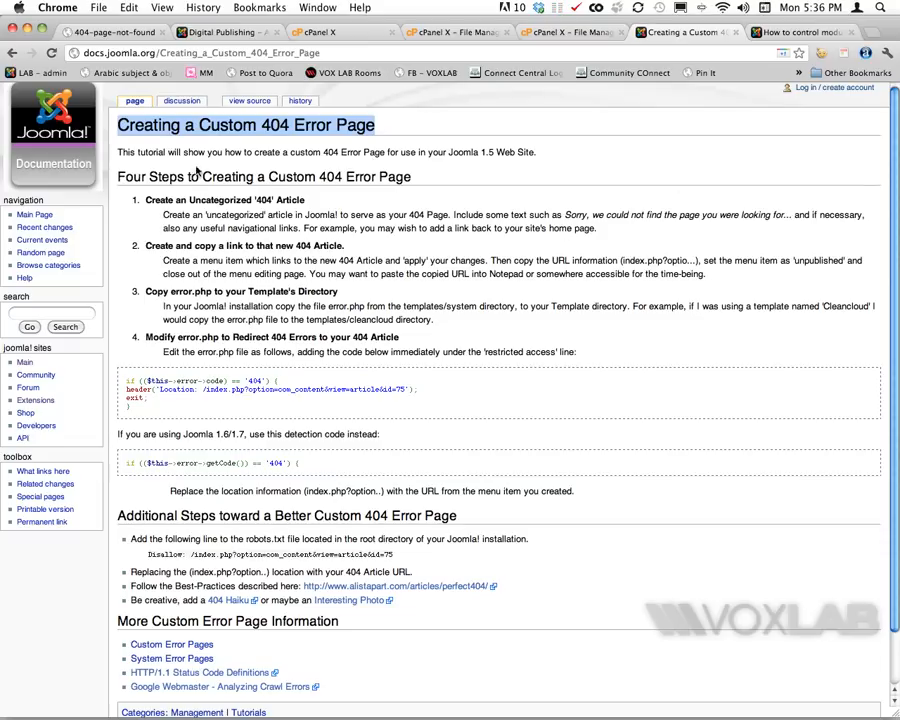
drag(127, 380, 162, 409)
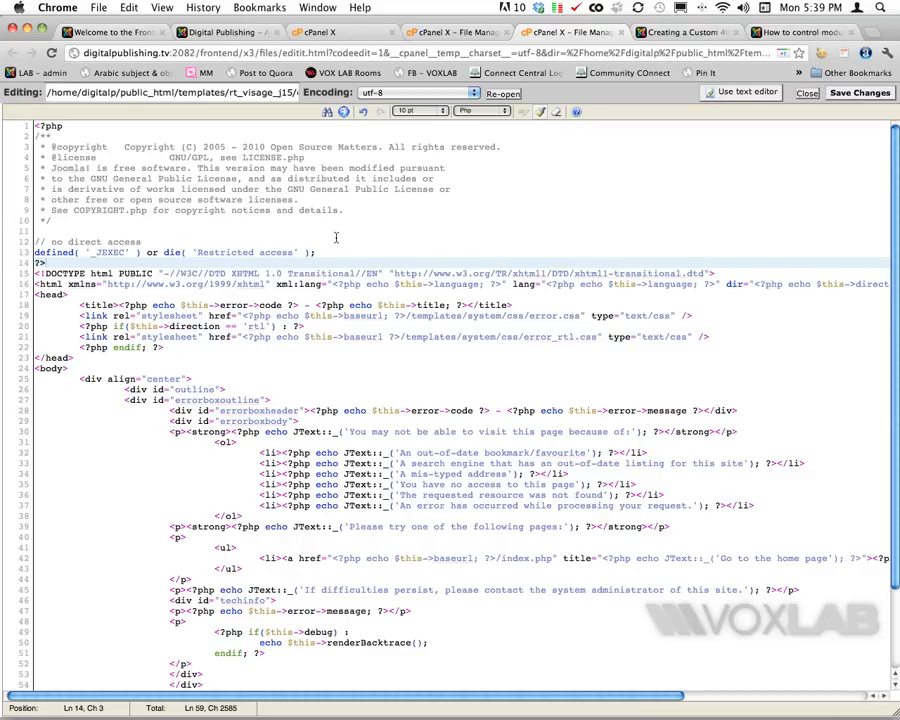
click(462, 252)
key(Return)
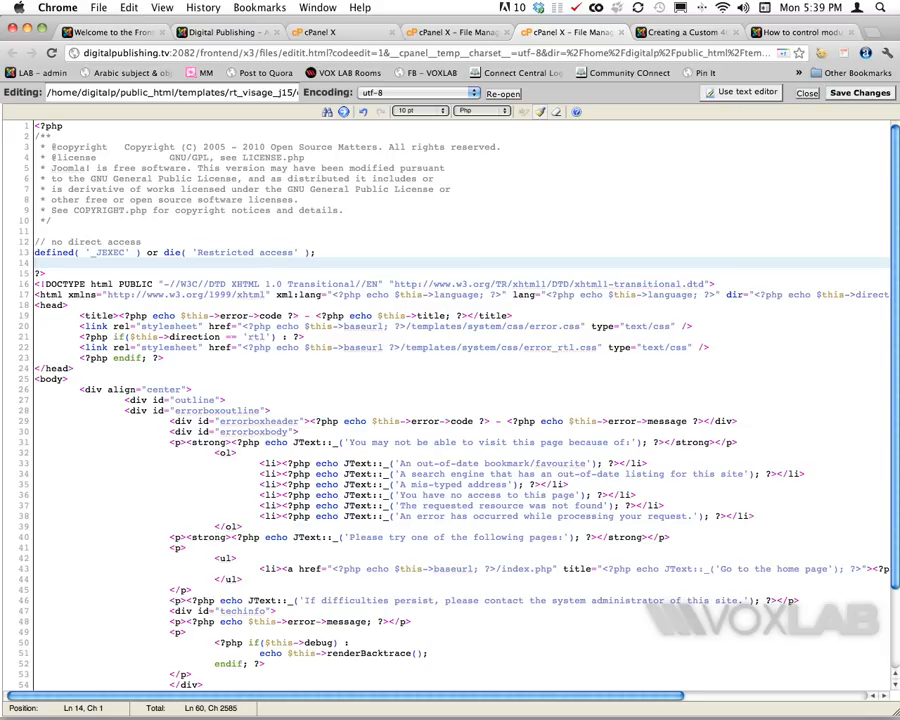
text(if ($this->error->code == '404') { header('Location: /index.php?option=com_content&view=article&id=75'); exit; })
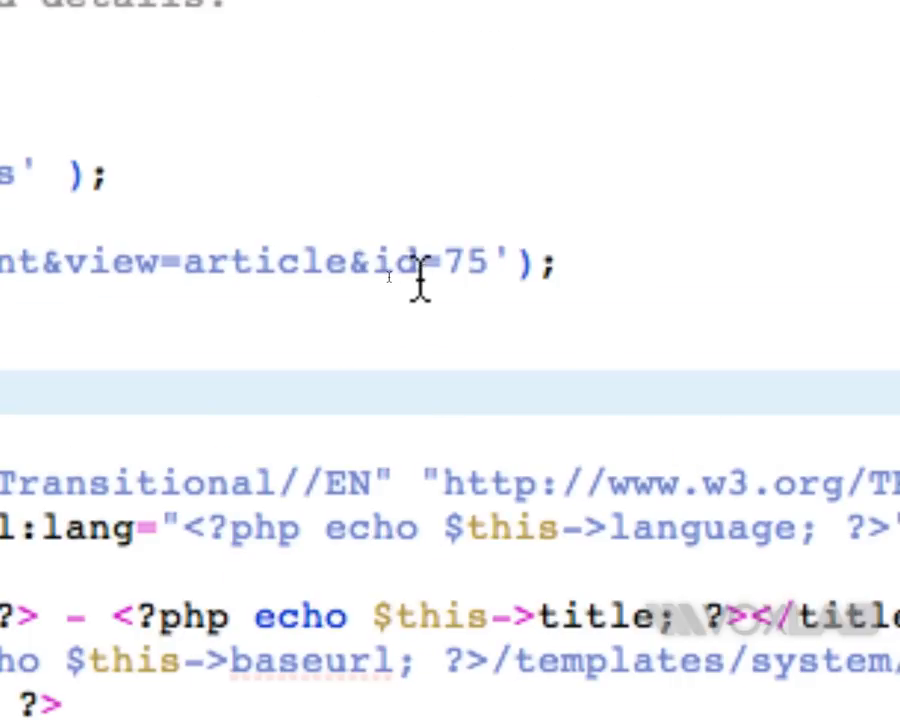
Step: Set the article id in the redirect's header location to 46 and save error.php
drag(394, 273, 402, 274)
drag(472, 268, 488, 270)
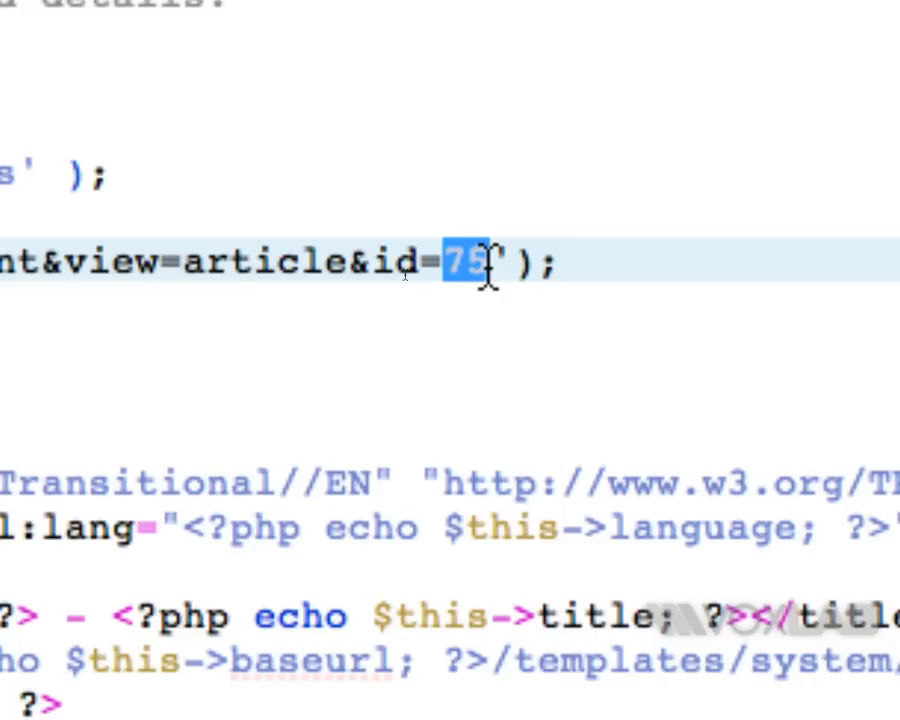
text(46)
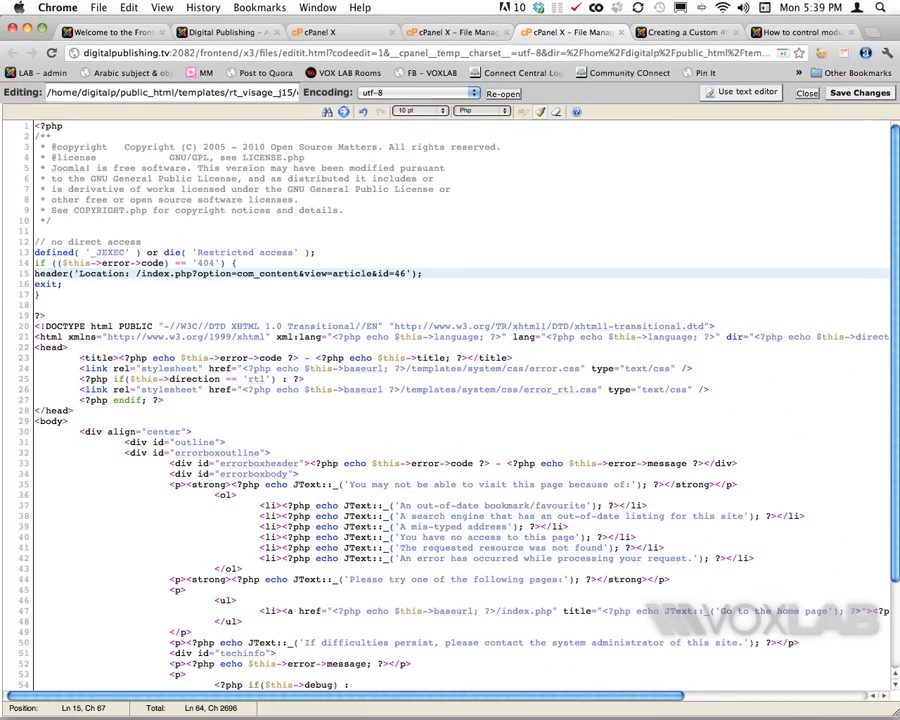
key(super+s)
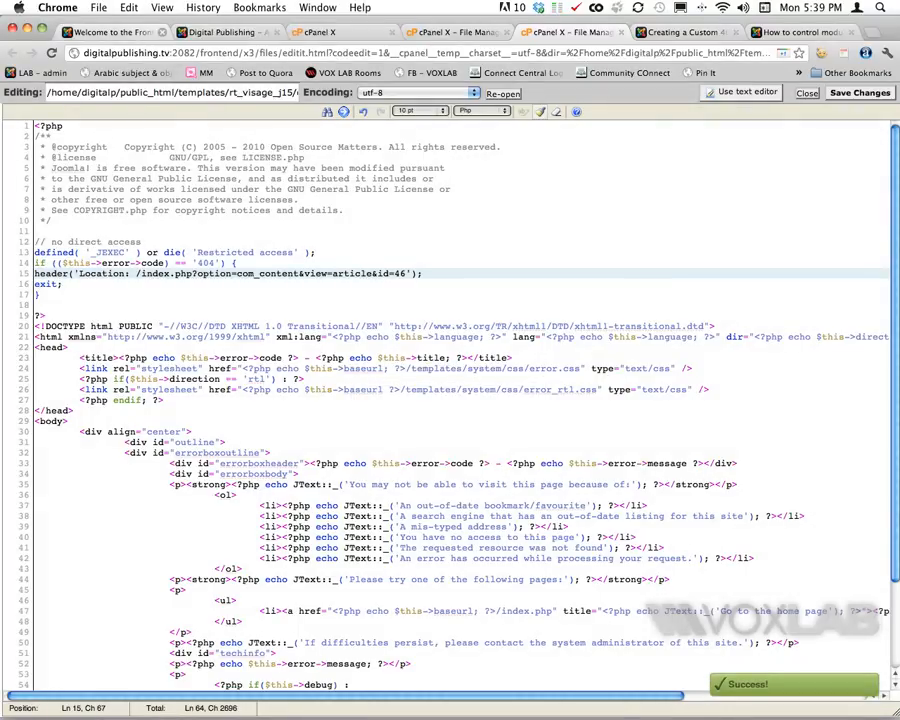
Step: Test the 404 redirect by opening the nonexistent address digitalpublishing.tv/hello on the live site
key(super+1)
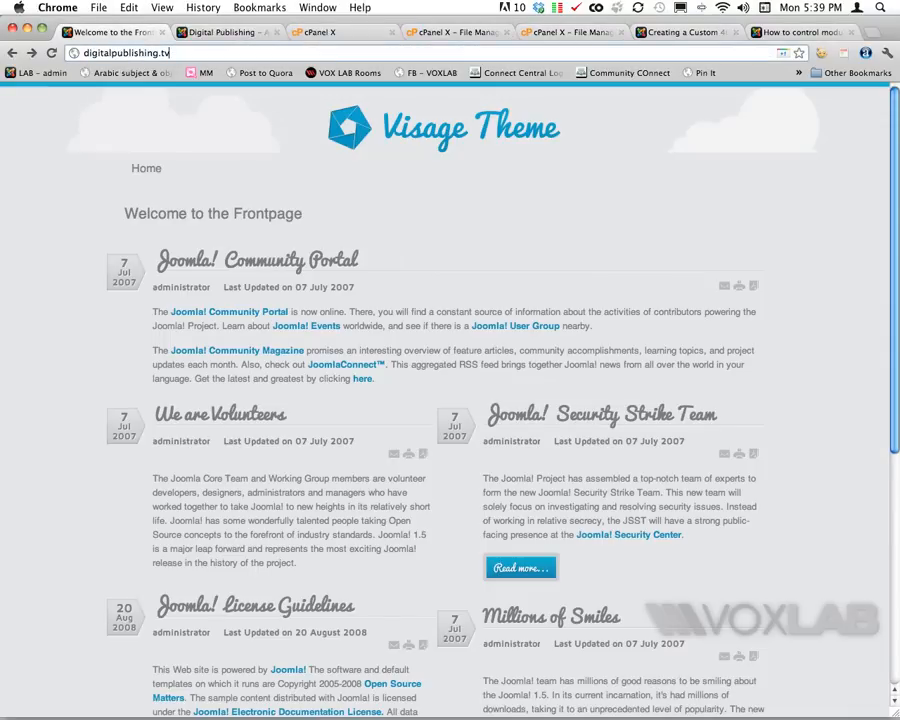
text(/hello)
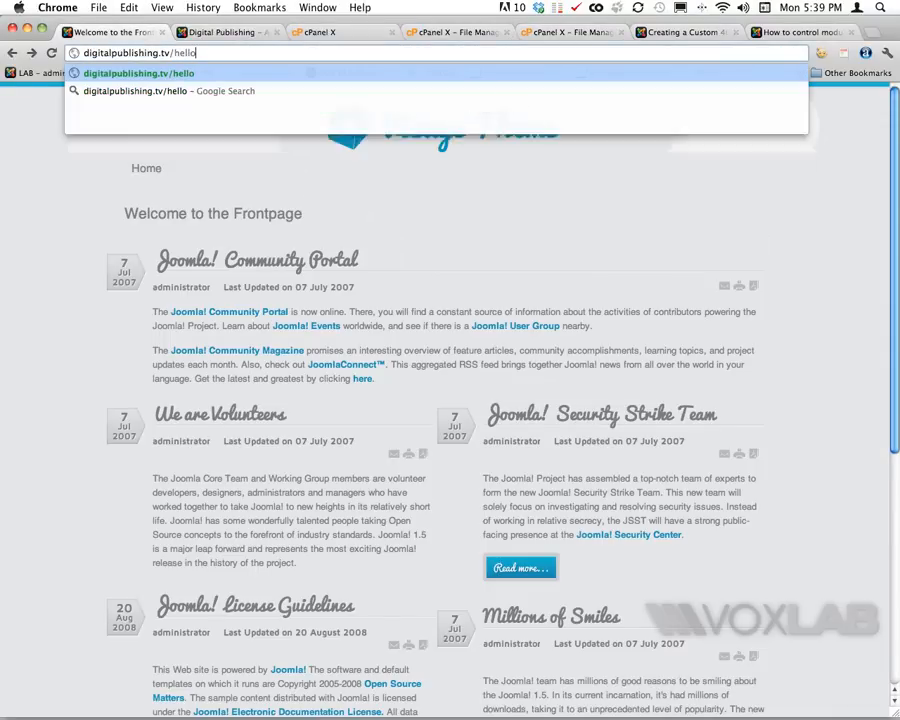
key(Return)
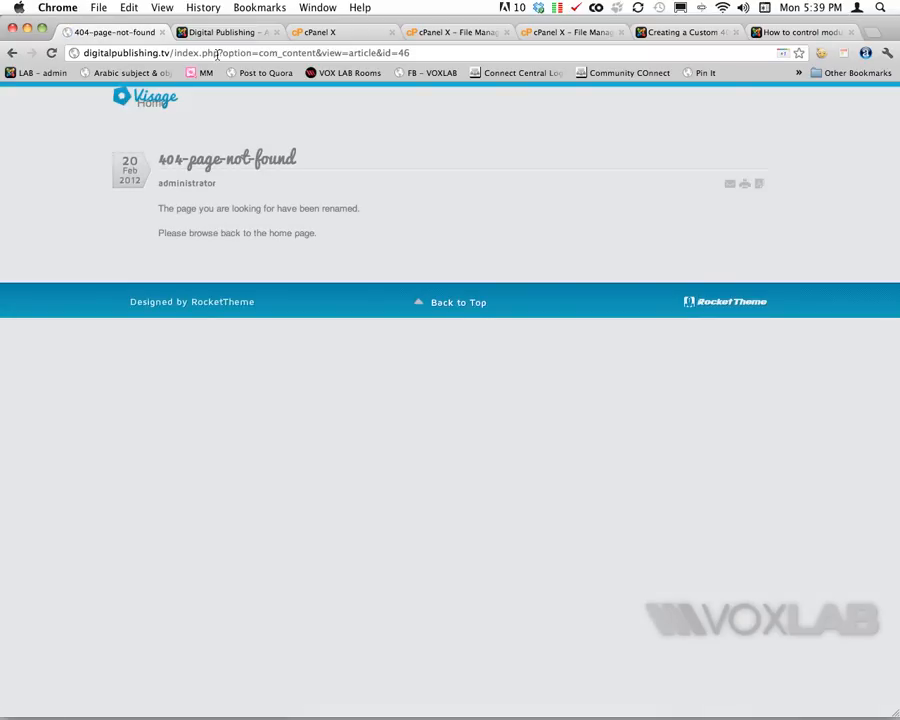